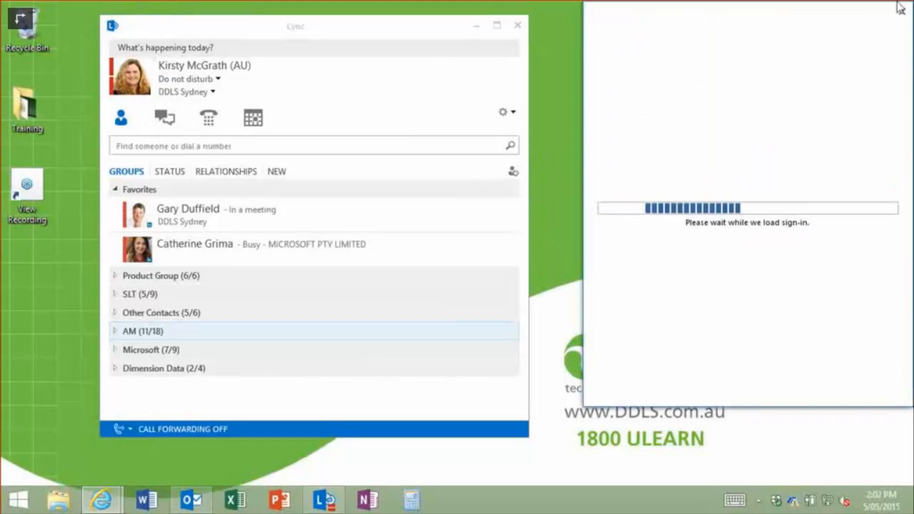
- Close the sign-in window and maximize Lync so the Favorites contact list fills the screen
{"action": "left_click", "coordinate": [902, 11]}
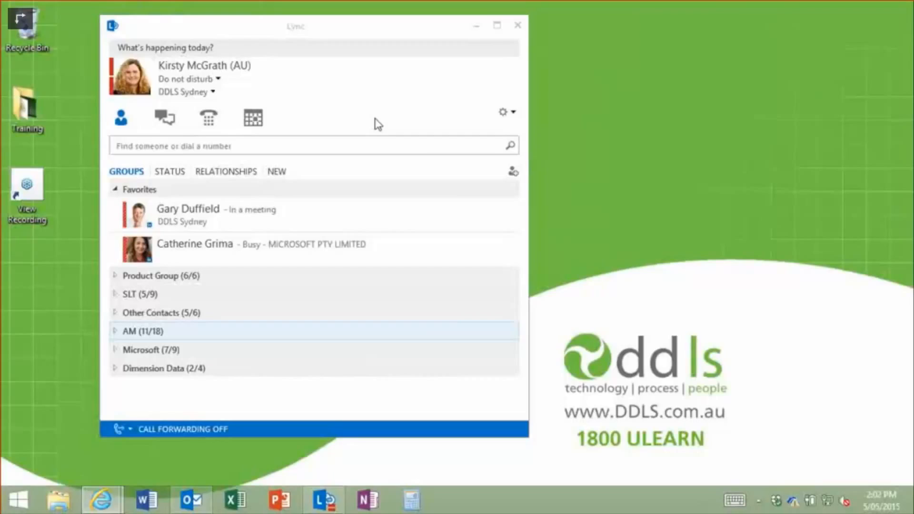
{"action": "left_click", "coordinate": [172, 81]}
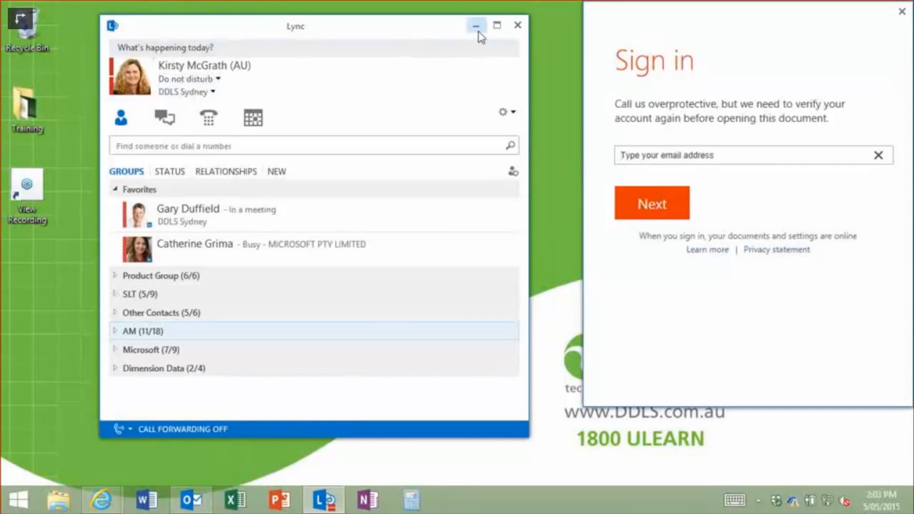
{"action": "left_click", "coordinate": [497, 25]}
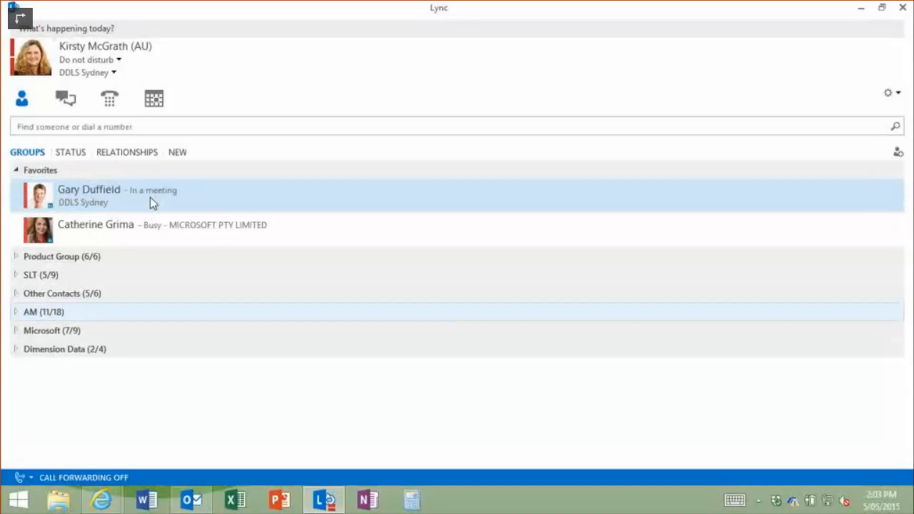
{"action": "left_click", "coordinate": [75, 60]}
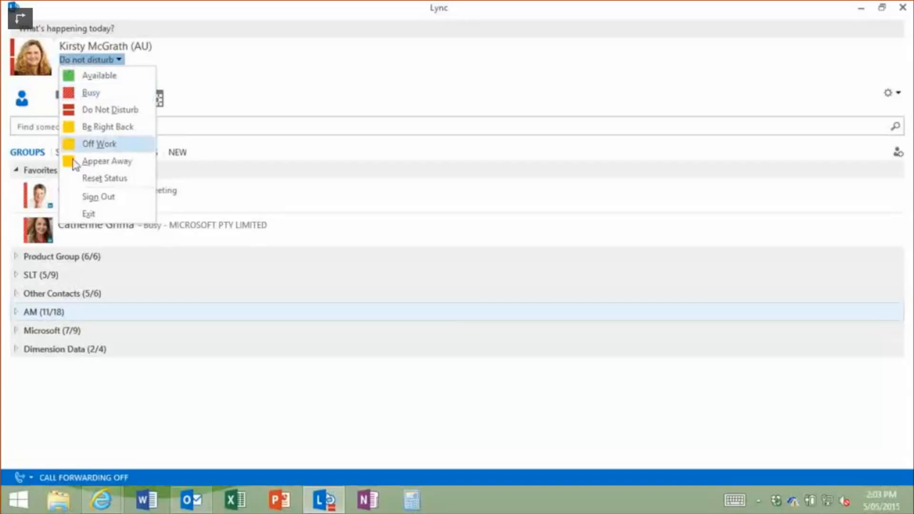
{"action": "left_click", "coordinate": [104, 179]}
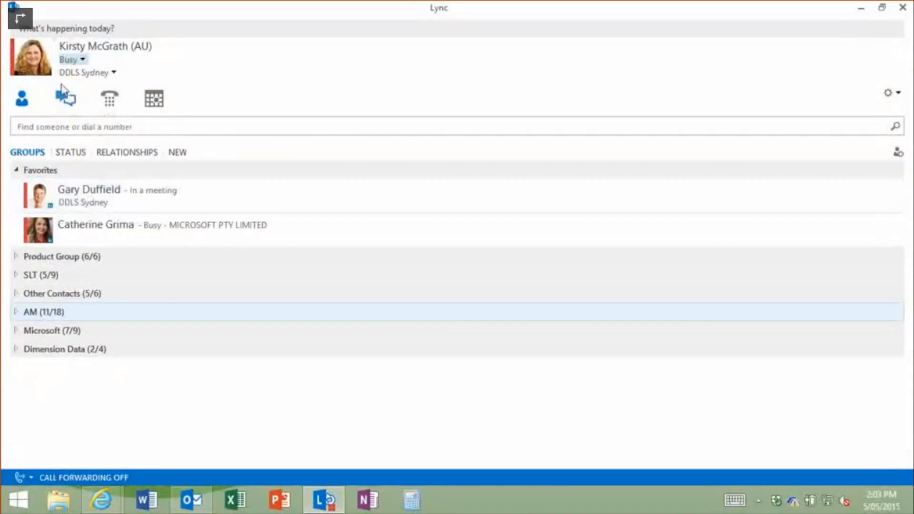
{"action": "left_click", "coordinate": [80, 60]}
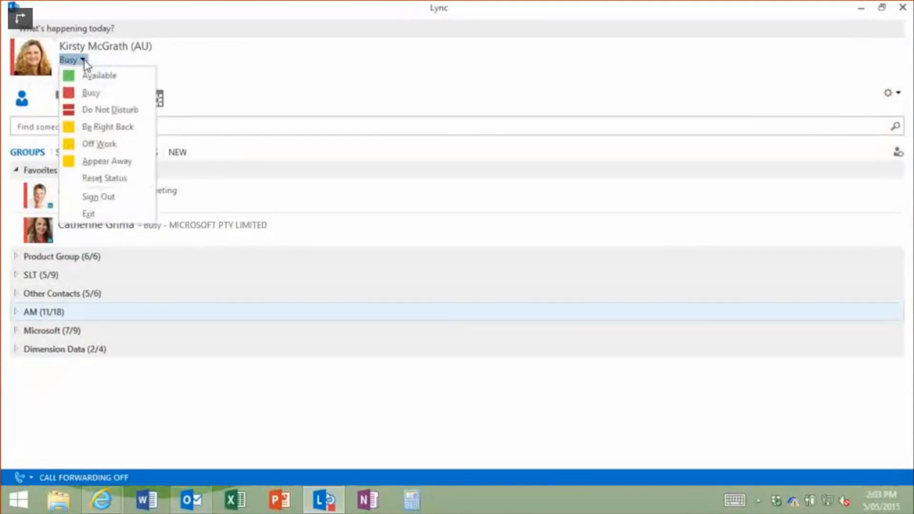
{"action": "left_click", "coordinate": [118, 109]}
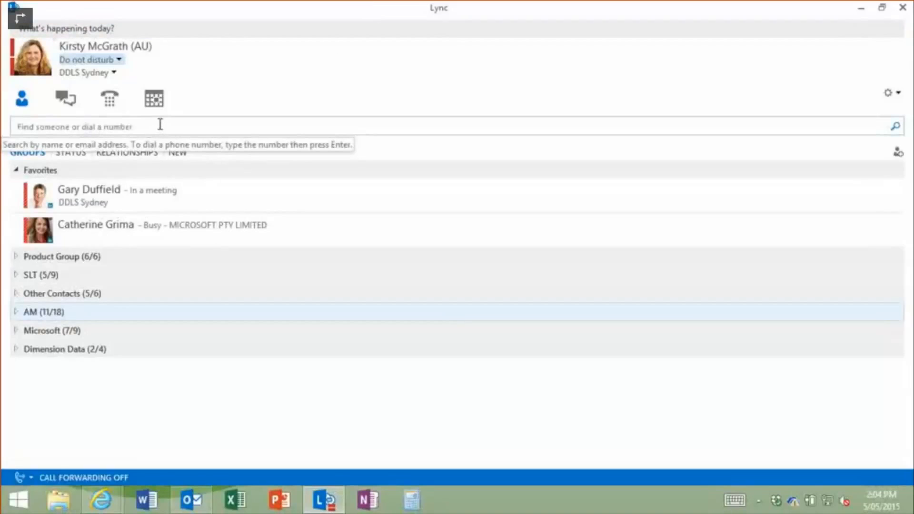
{"action": "left_click", "coordinate": [43, 126]}
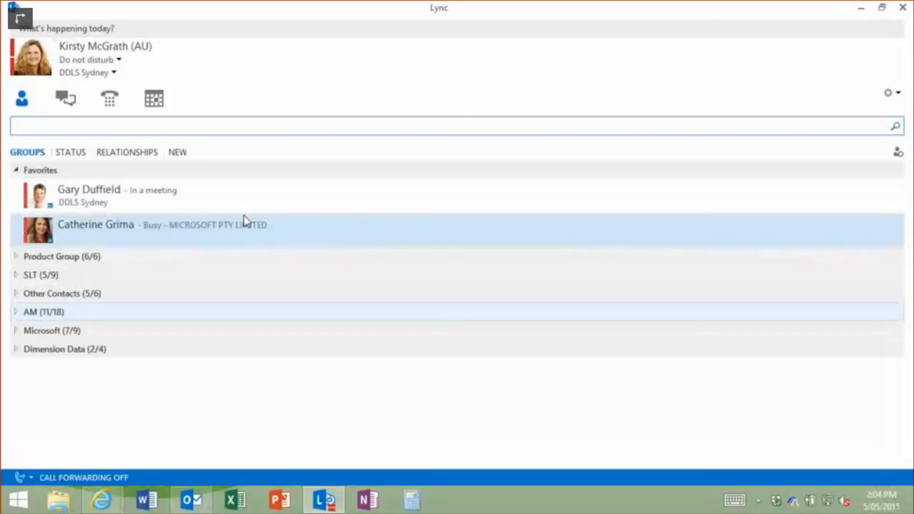
{"action": "type", "text": "wendy"}
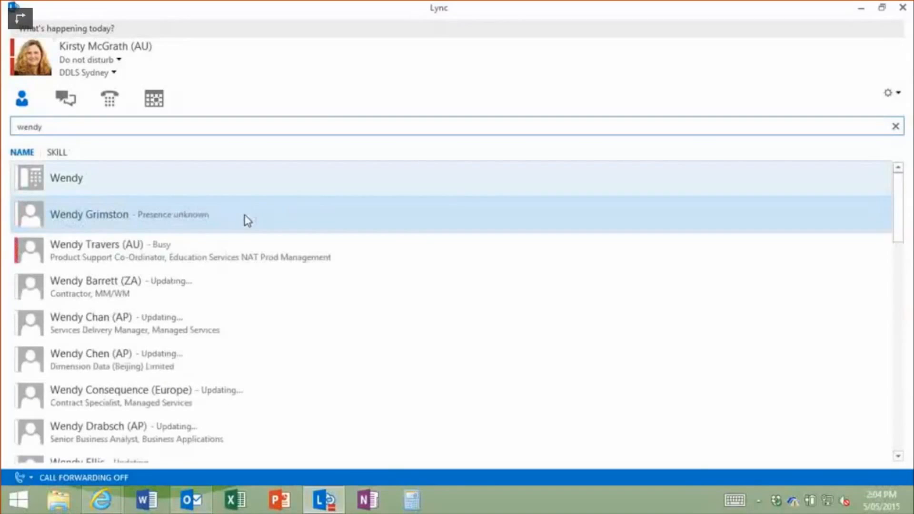
{"action": "left_click", "coordinate": [78, 245]}
{"action": "double_click", "coordinate": [78, 243]}
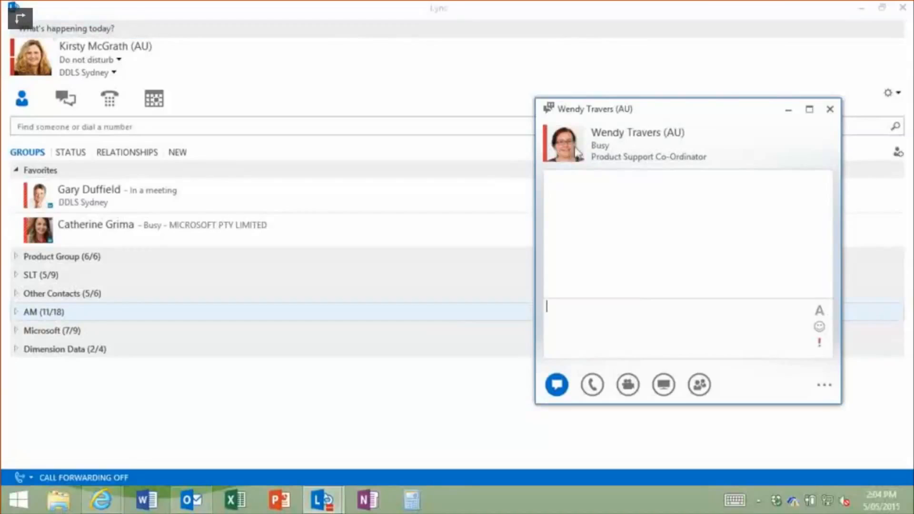
{"action": "mouse_move", "coordinate": [577, 152]}
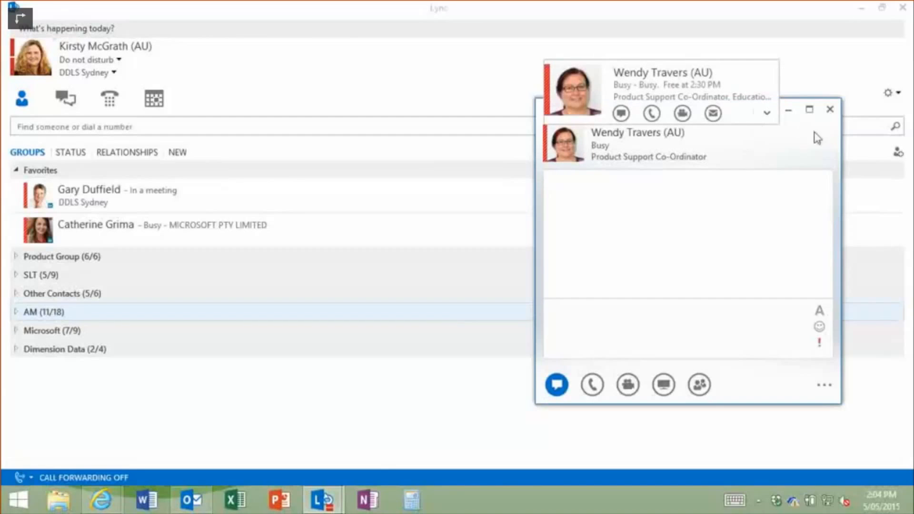
{"action": "left_click", "coordinate": [830, 109]}
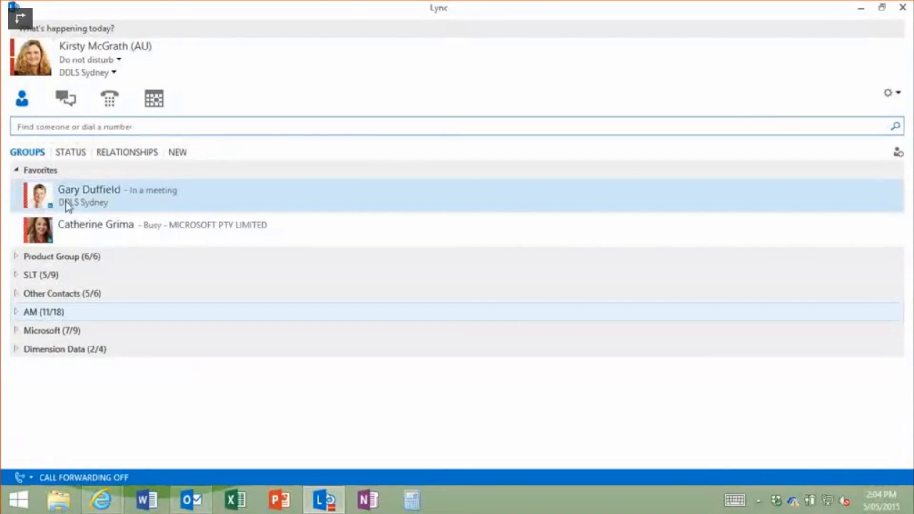
- Search for the product support co-ordinator by name and add the result to Favorites
{"action": "left_click", "coordinate": [52, 126]}
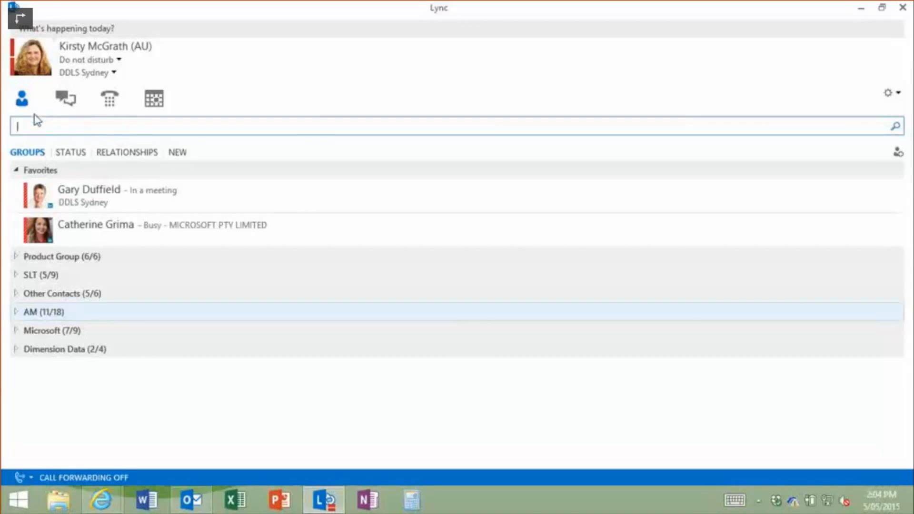
{"action": "type", "text": "wne"}
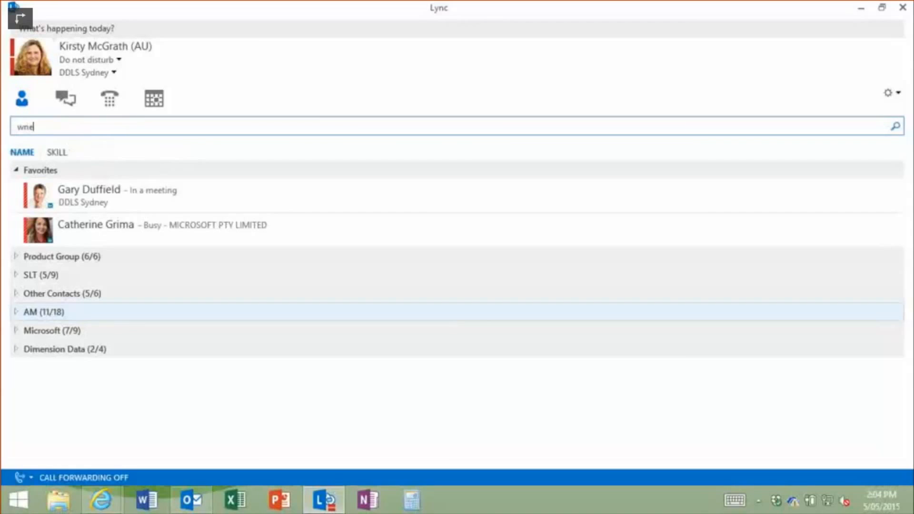
{"action": "key", "text": "BackSpace"}
{"action": "key", "text": "BackSpace"}
{"action": "type", "text": "e"}
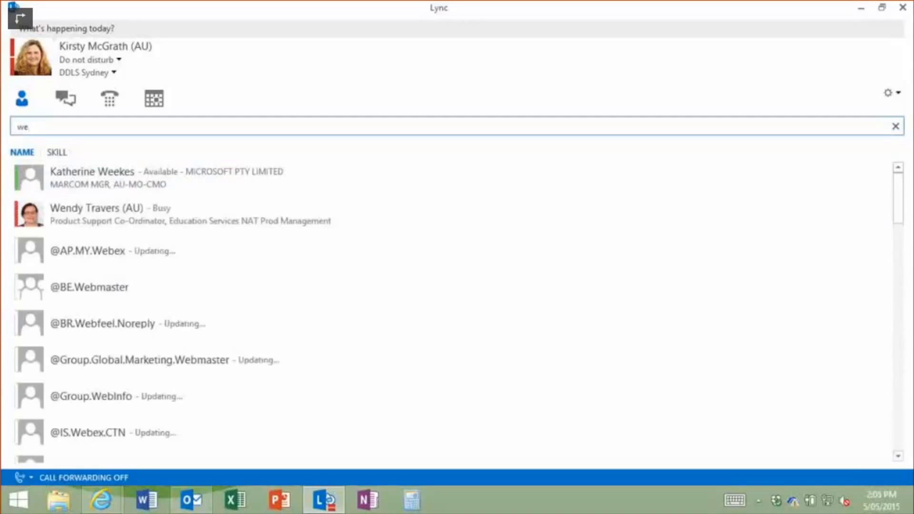
{"action": "type", "text": "ndy t"}
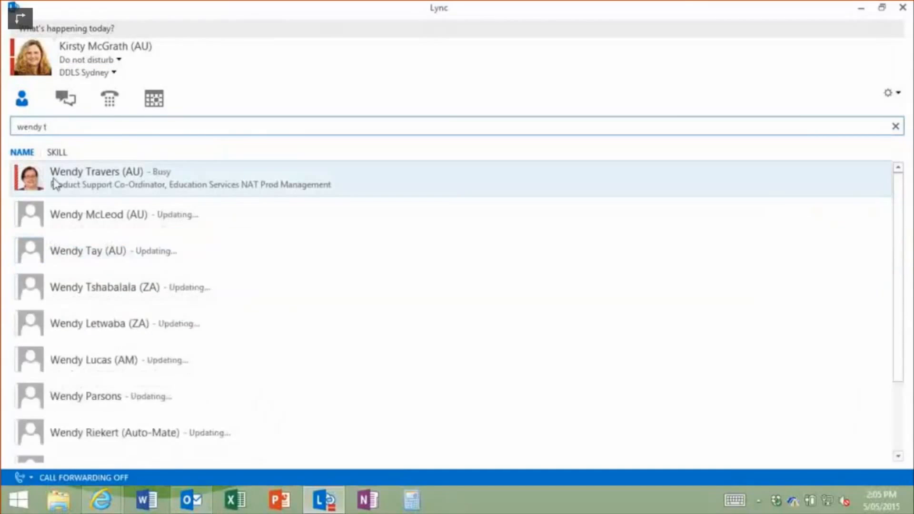
{"action": "right_click", "coordinate": [53, 183]}
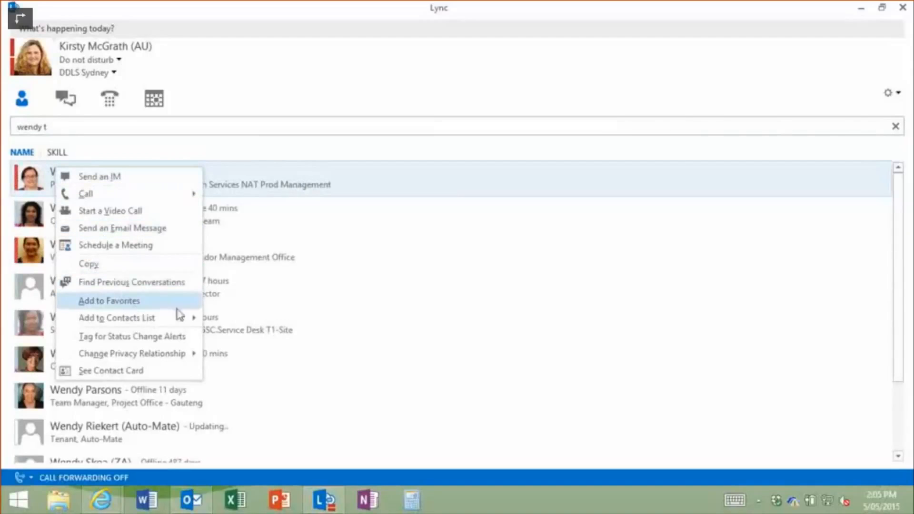
{"action": "mouse_move", "coordinate": [149, 322]}
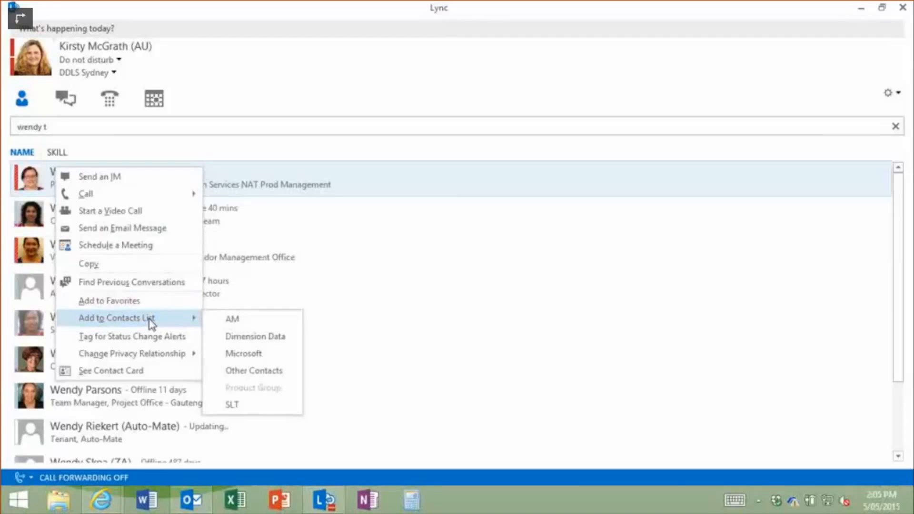
{"action": "left_click", "coordinate": [126, 302]}
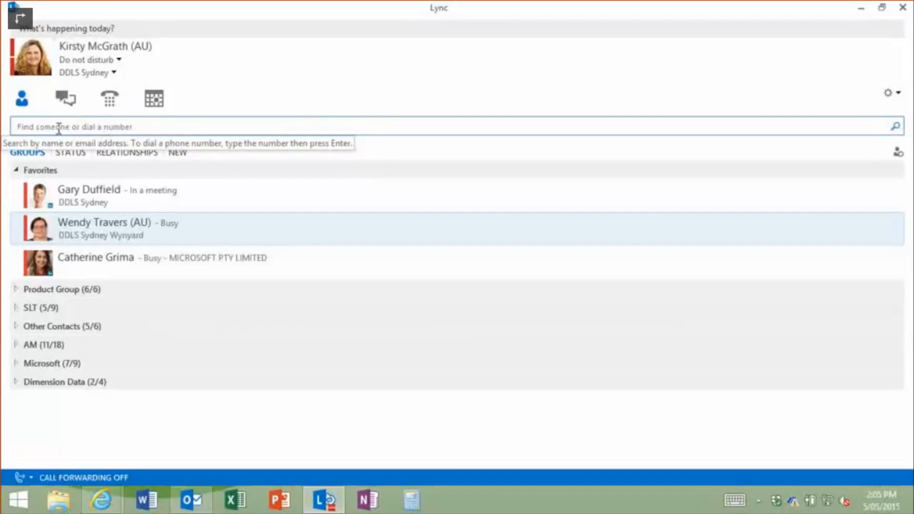
- Search for the external Adecco contact by their e-mail address and add them to Favorites
{"action": "left_click", "coordinate": [58, 128]}
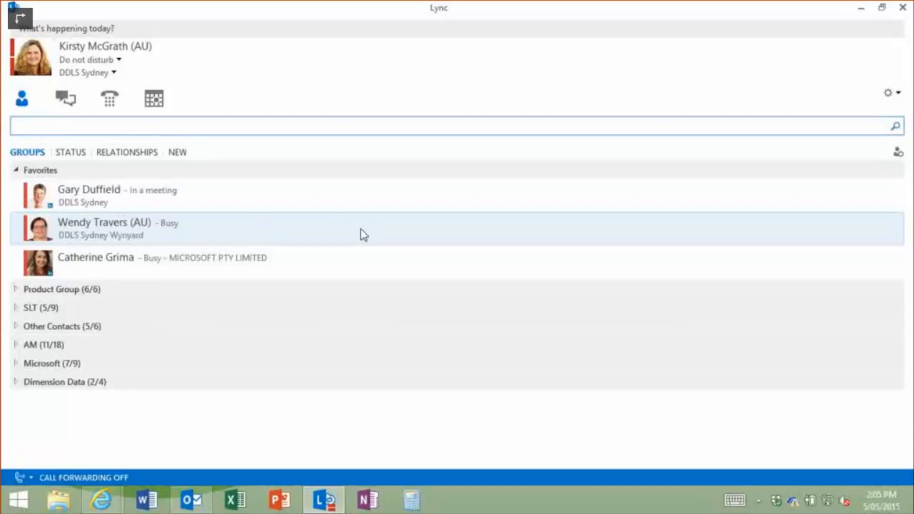
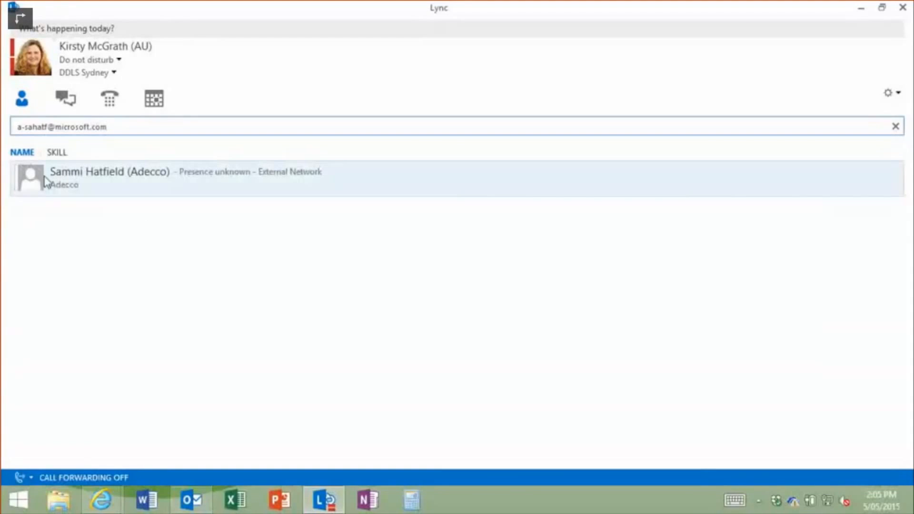
{"action": "right_click", "coordinate": [97, 186]}
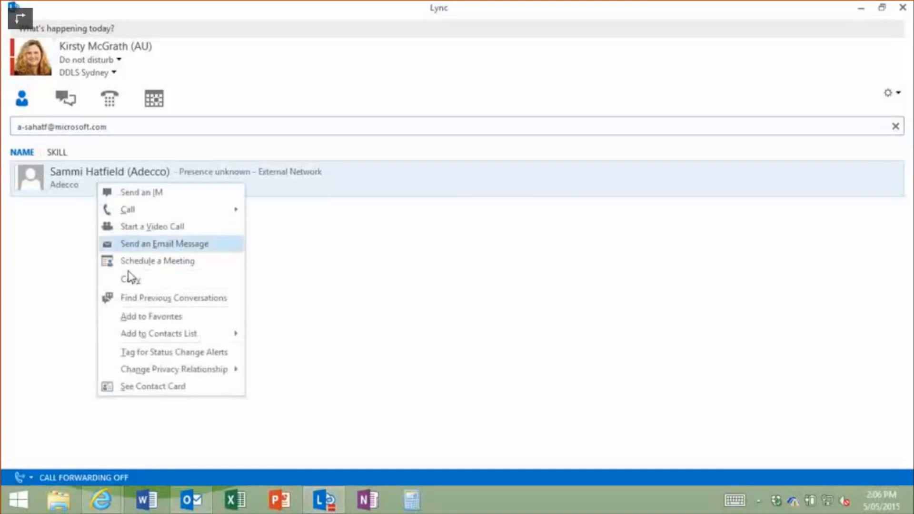
{"action": "mouse_move", "coordinate": [141, 338]}
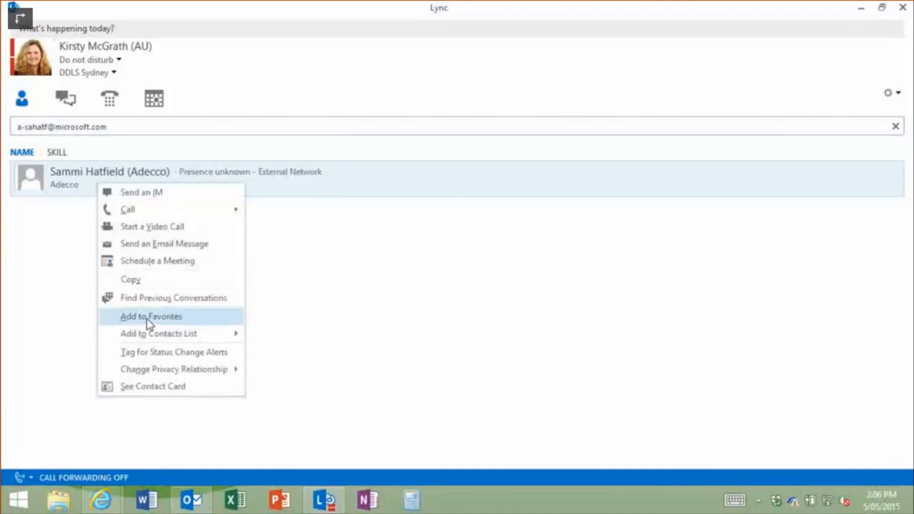
{"action": "left_click", "coordinate": [147, 317]}
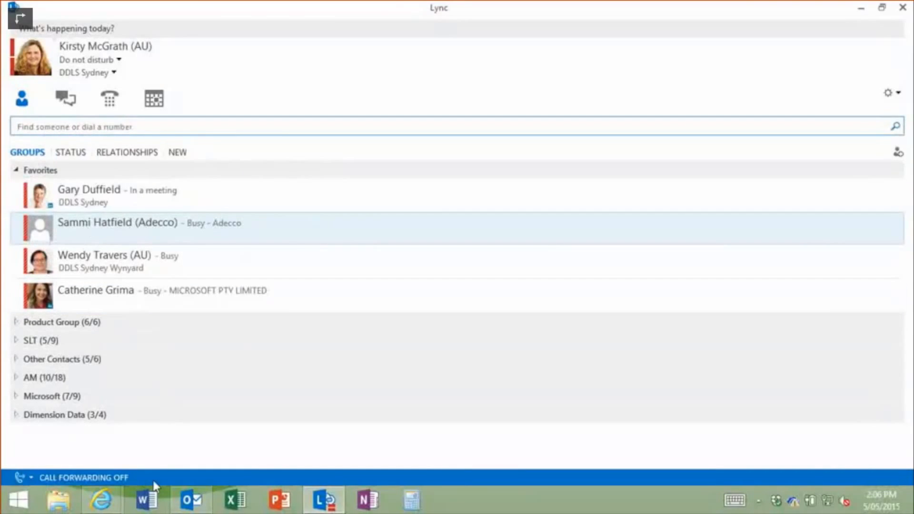
{"action": "double_click", "coordinate": [117, 224]}
- Create a new empty contact group named WorkWonders from the Favorites group menu
{"action": "right_click", "coordinate": [64, 176]}
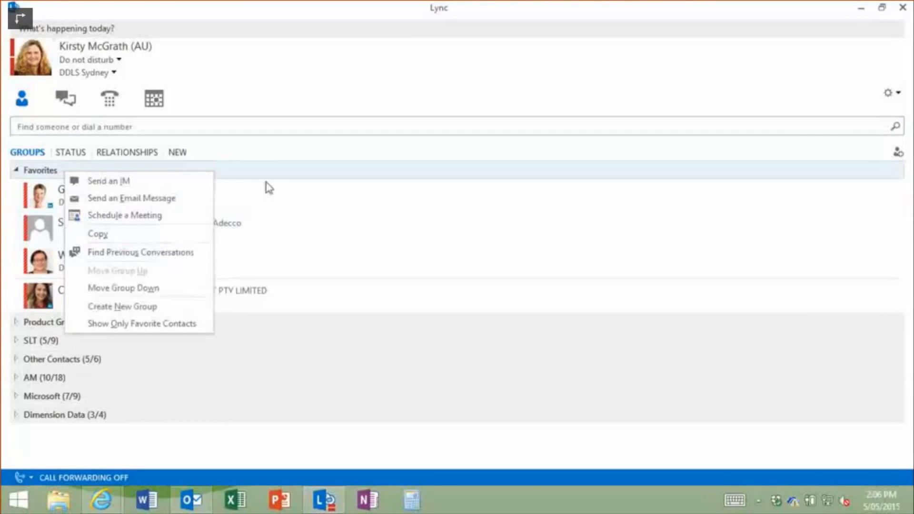
{"action": "left_click", "coordinate": [138, 309]}
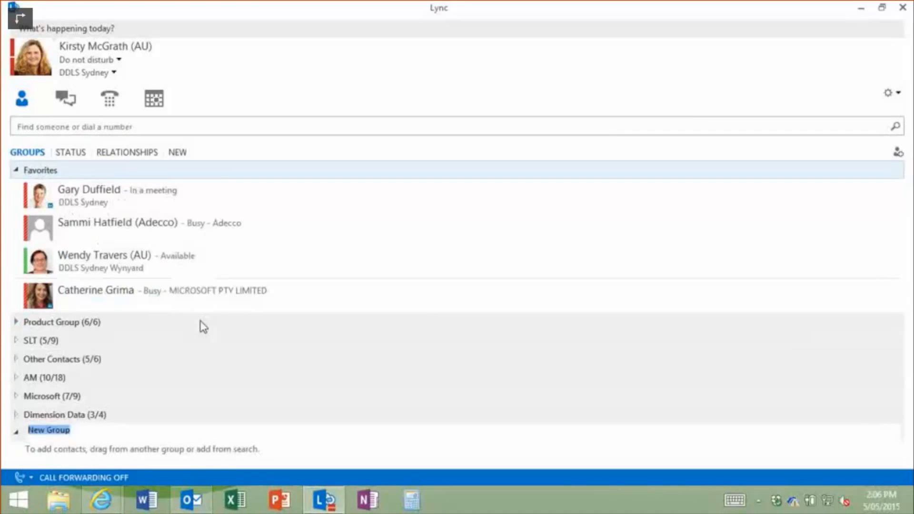
{"action": "type", "text": "WorkWolworths"}
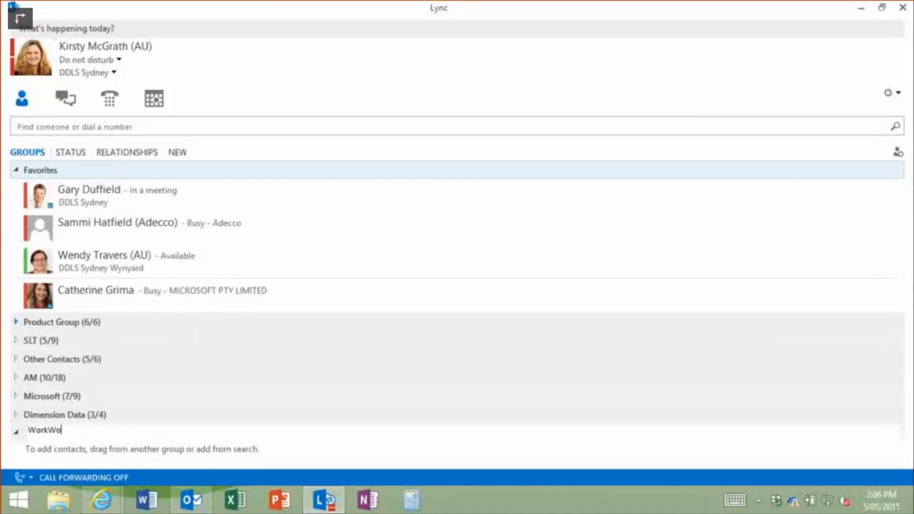
{"action": "key", "text": "Return"}
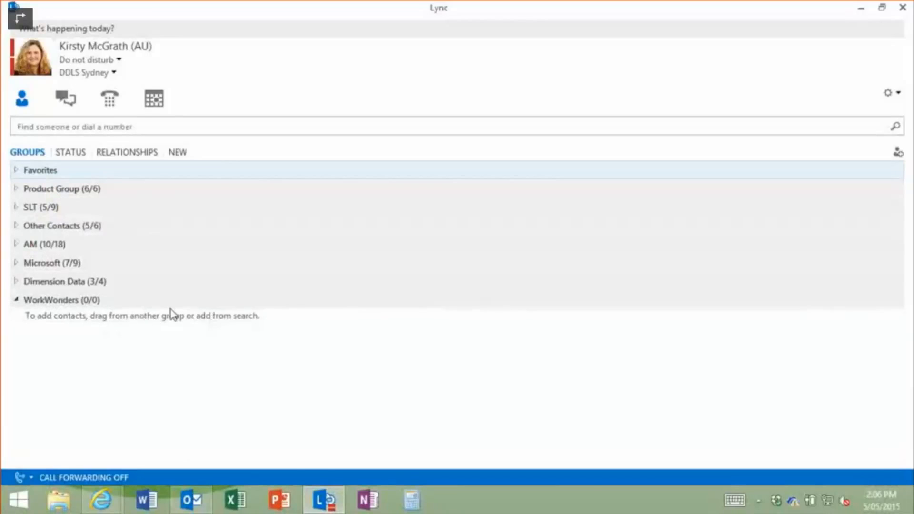
- Drag the Microsoft and Adecco favorites into WorkWonders so it shows (2/2), then collapse Favorites
{"action": "left_click", "coordinate": [18, 170]}
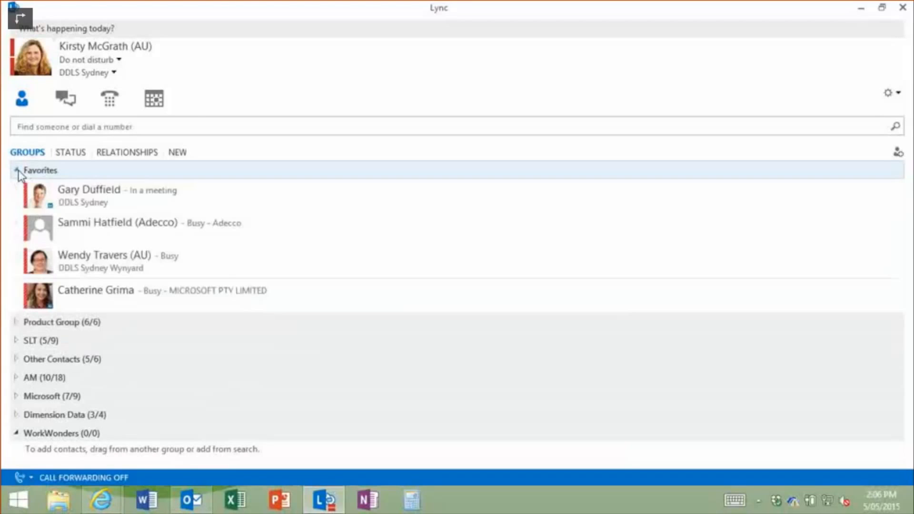
{"action": "left_click_drag", "start_coordinate": [104, 300], "coordinate": [51, 450]}
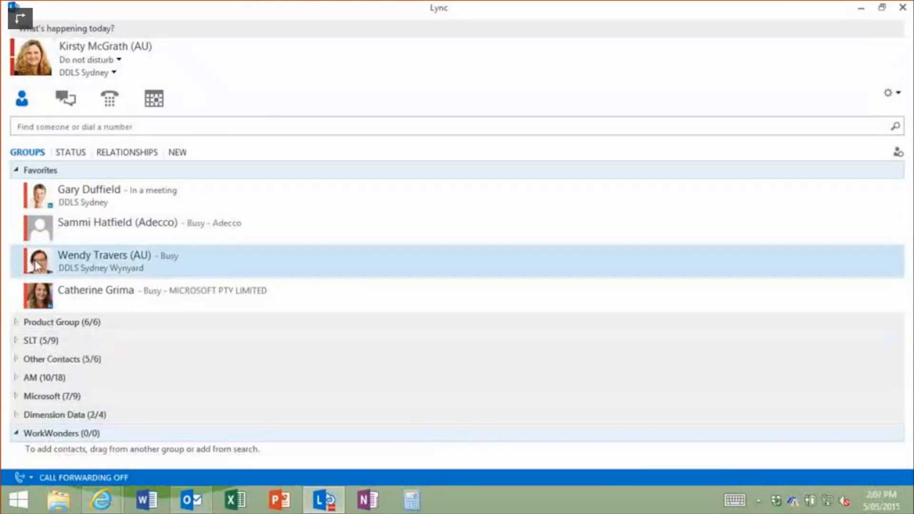
{"action": "left_click_drag", "start_coordinate": [39, 231], "coordinate": [47, 435]}
{"action": "left_click_drag", "start_coordinate": [44, 297], "coordinate": [50, 434]}
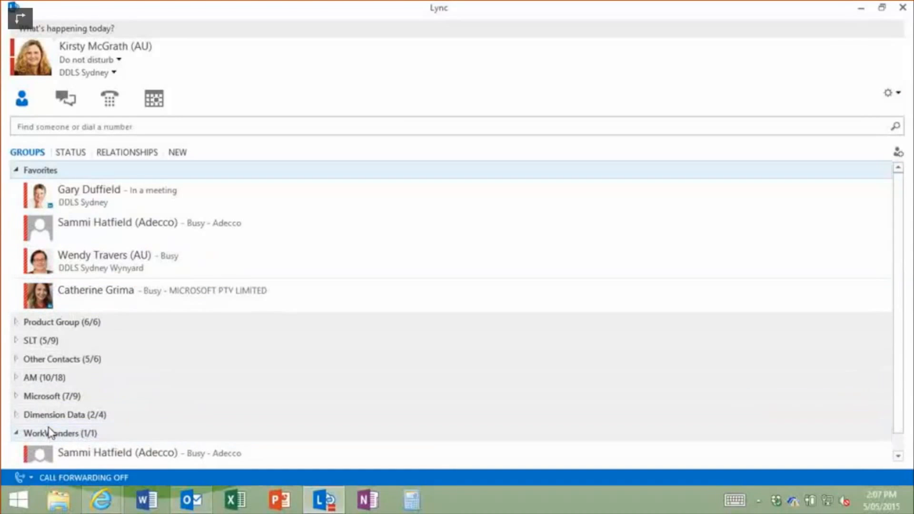
{"action": "left_click", "coordinate": [15, 175]}
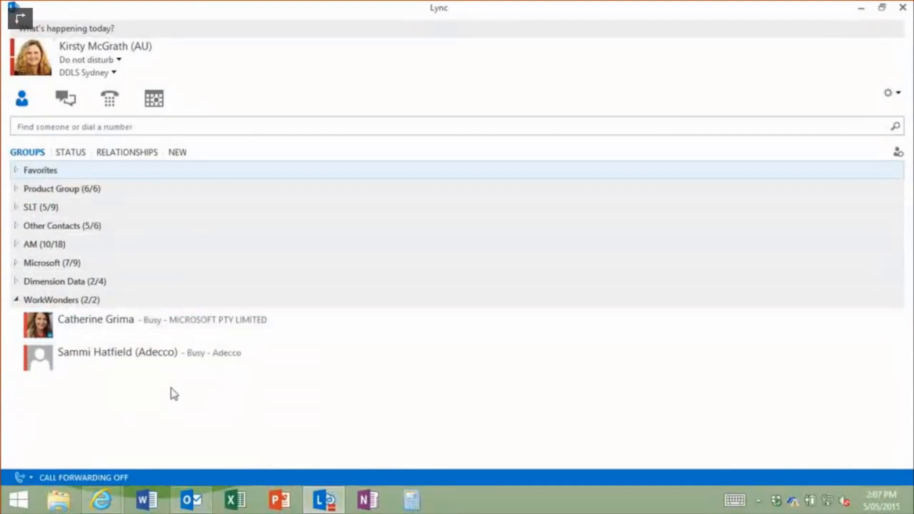
- Send the WorkWonders group the IM 'Hi, having fun in today's WW session!'
{"action": "right_click", "coordinate": [65, 303]}
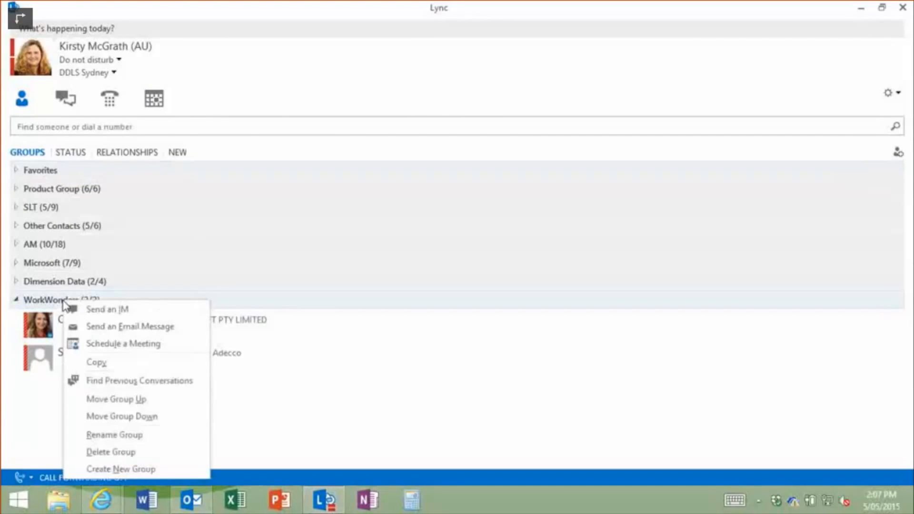
{"action": "left_click", "coordinate": [111, 310]}
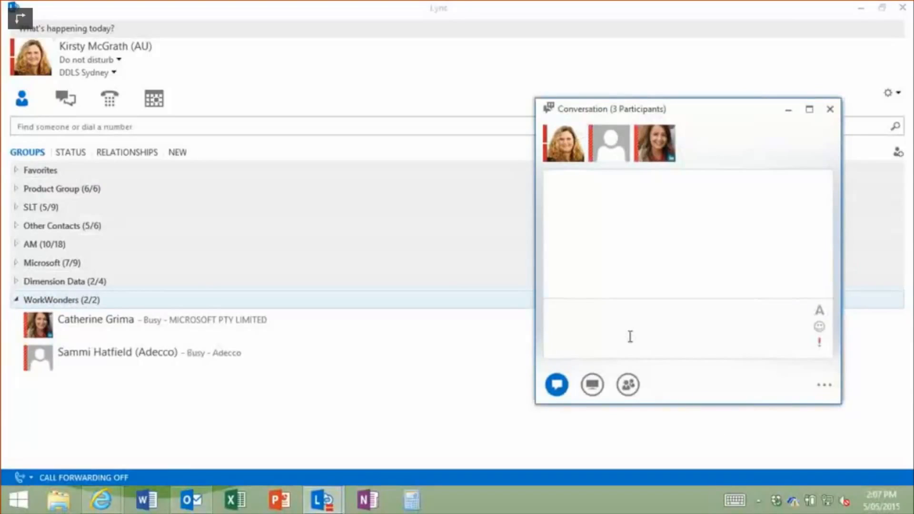
{"action": "type", "text": "Hi, having fun in today's WW"}
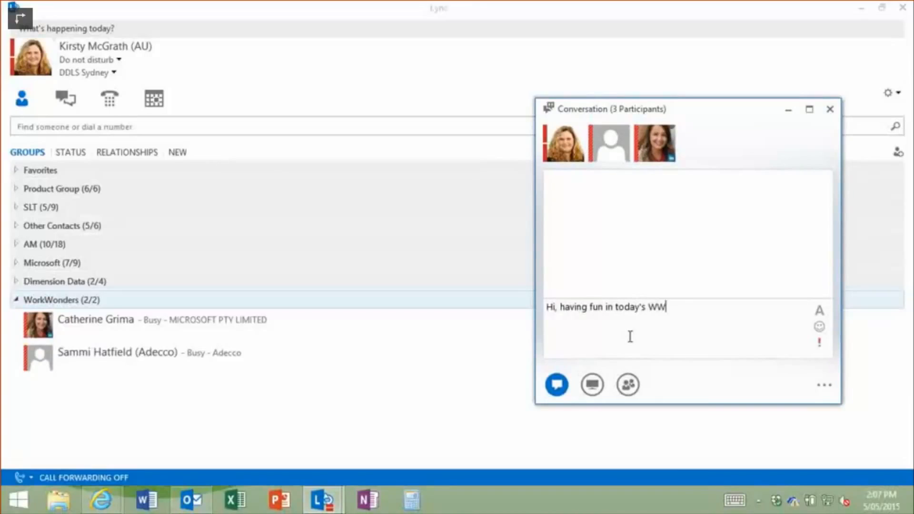
{"action": "type", "text": " session!"}
{"action": "key", "text": "Return"}
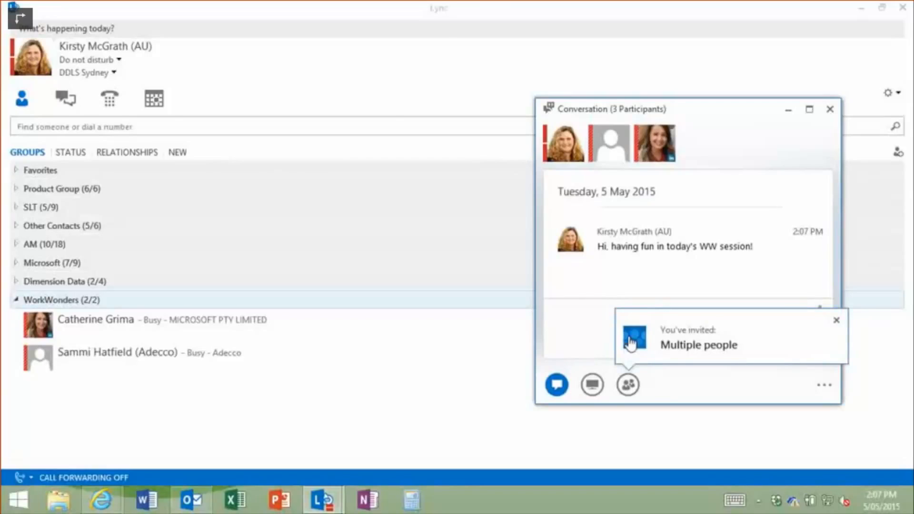
- Dismiss the conversation notice and switch the contact list to the Status view
{"action": "left_click", "coordinate": [631, 342]}
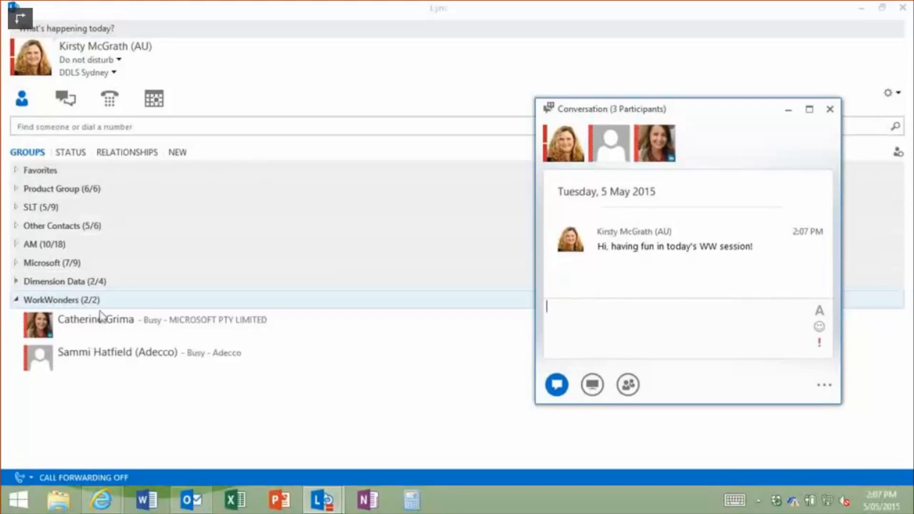
{"action": "left_click", "coordinate": [565, 318]}
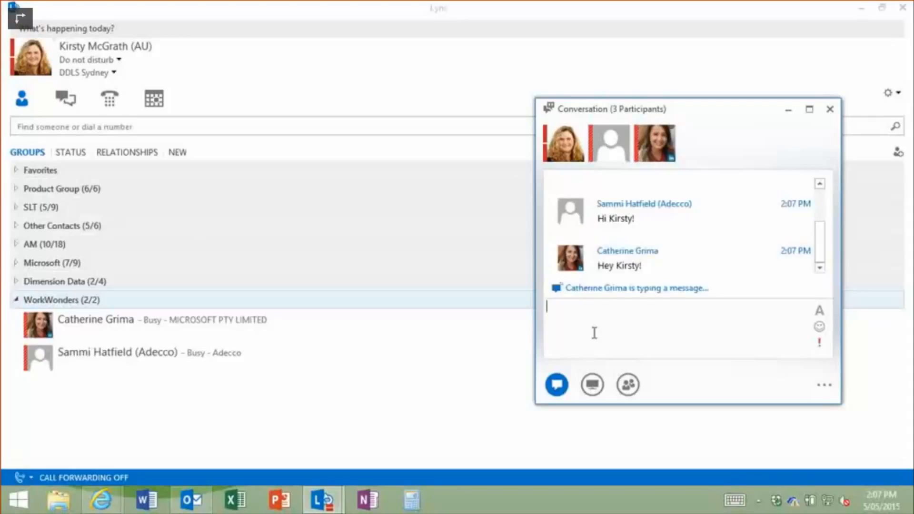
{"action": "left_click", "coordinate": [78, 156]}
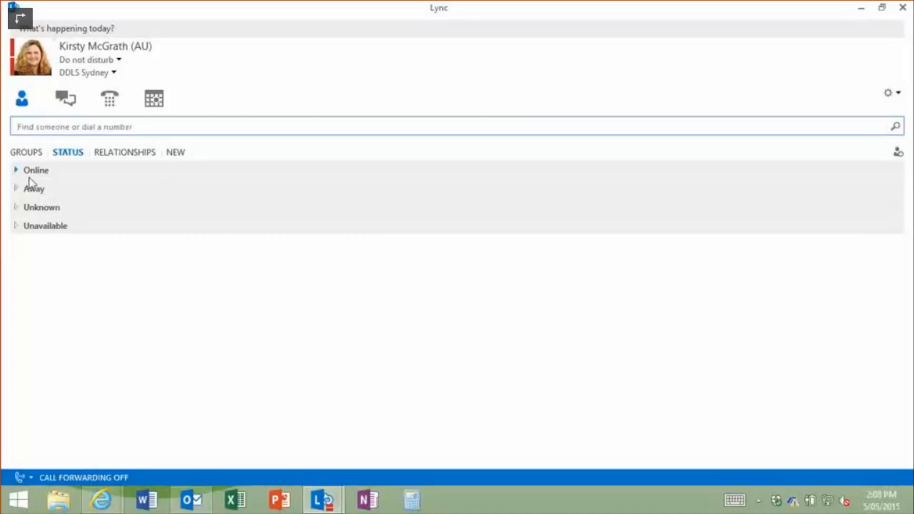
- Briefly expand the Online group, then switch the contact list to the Relationships view
{"action": "left_click", "coordinate": [15, 171]}
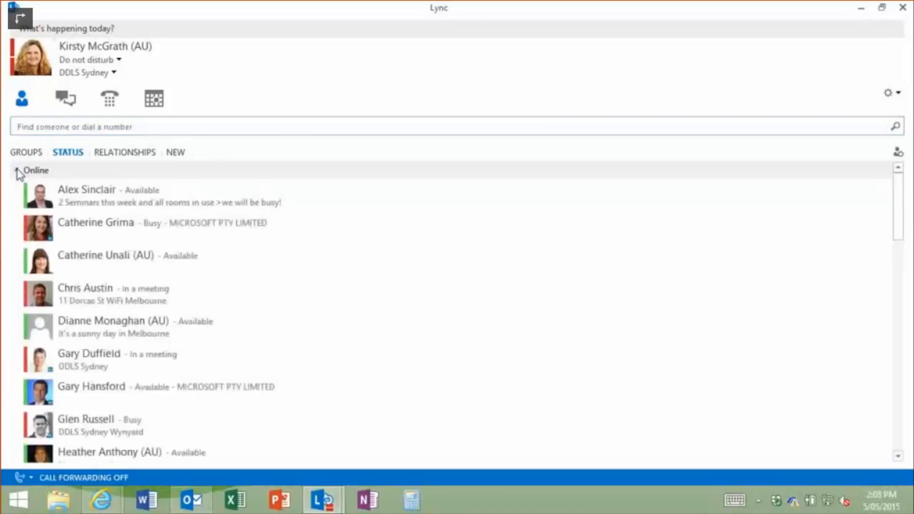
{"action": "left_click", "coordinate": [15, 170]}
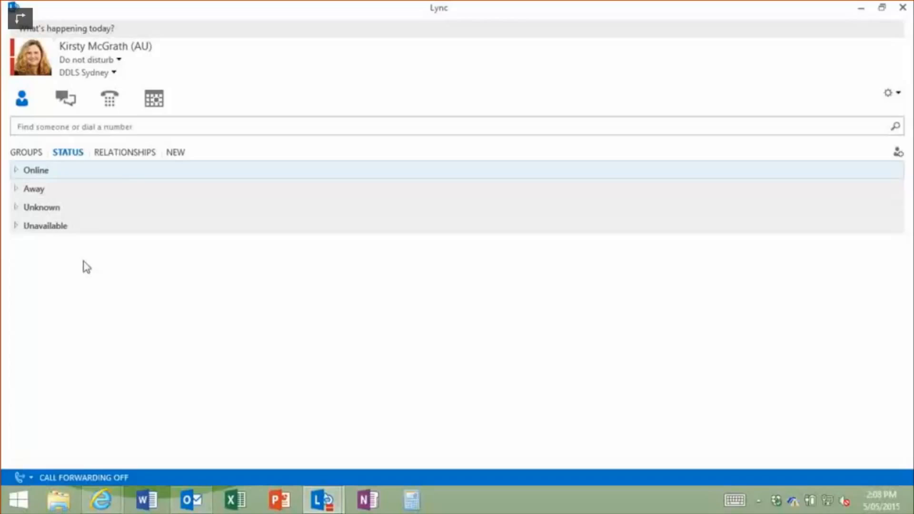
{"action": "left_click", "coordinate": [140, 155]}
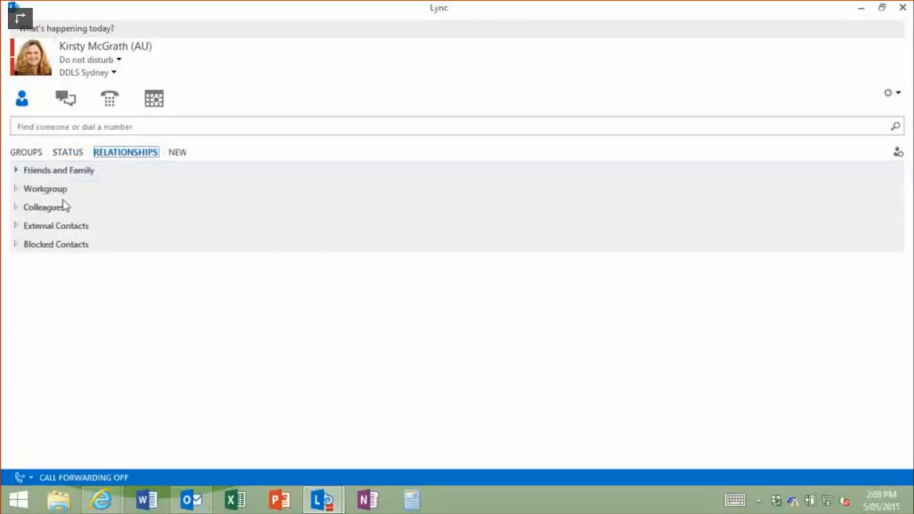
- Verify Friends and Family is empty, then switch back to the Groups view
{"action": "left_click", "coordinate": [16, 171]}
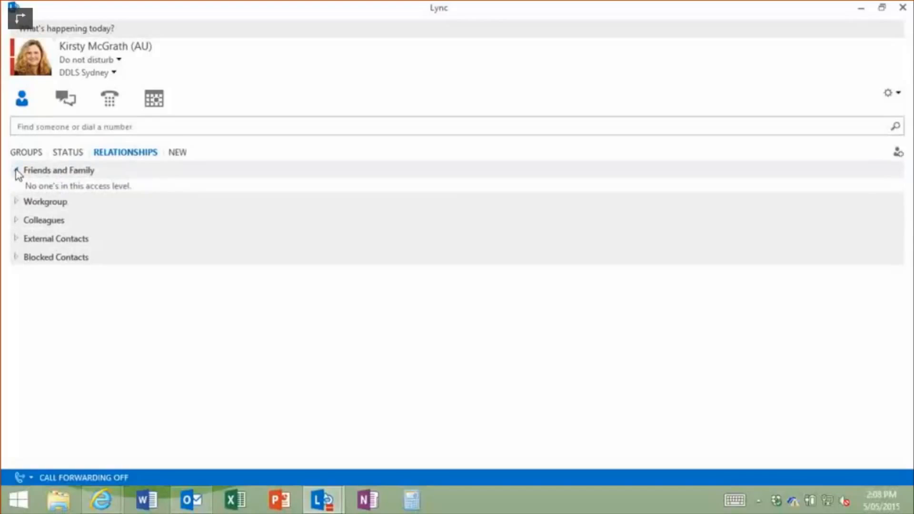
{"action": "left_click", "coordinate": [16, 171]}
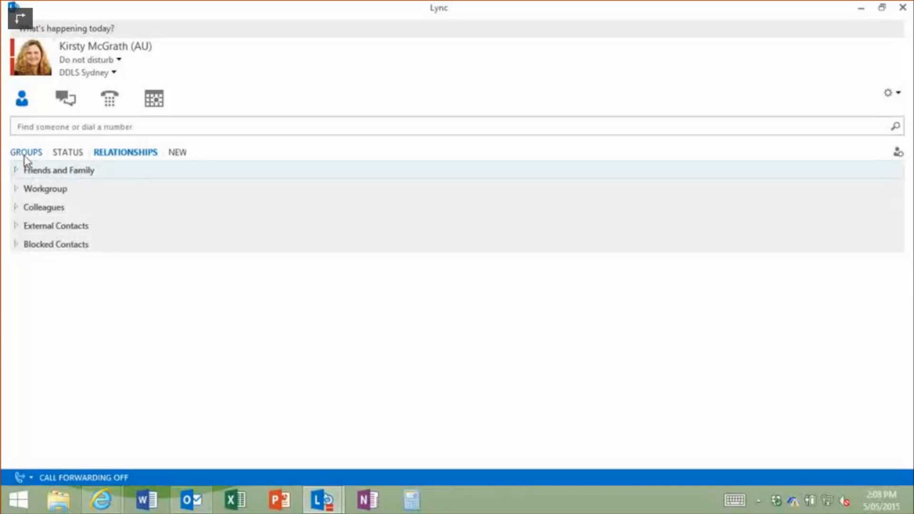
{"action": "left_click", "coordinate": [26, 153]}
- Inspect the Adecco contact's privacy relationship, leave it at External Contacts, and show the Relationships view
{"action": "right_click", "coordinate": [73, 359]}
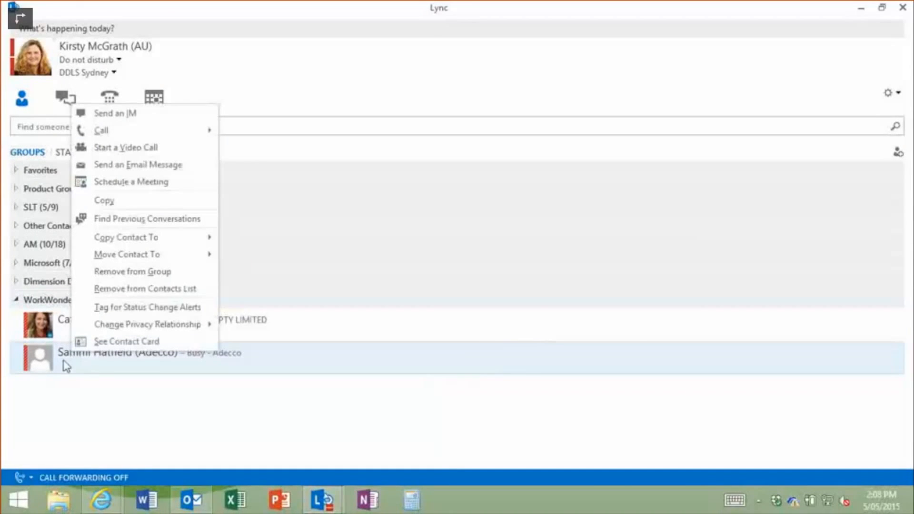
{"action": "mouse_move", "coordinate": [115, 328]}
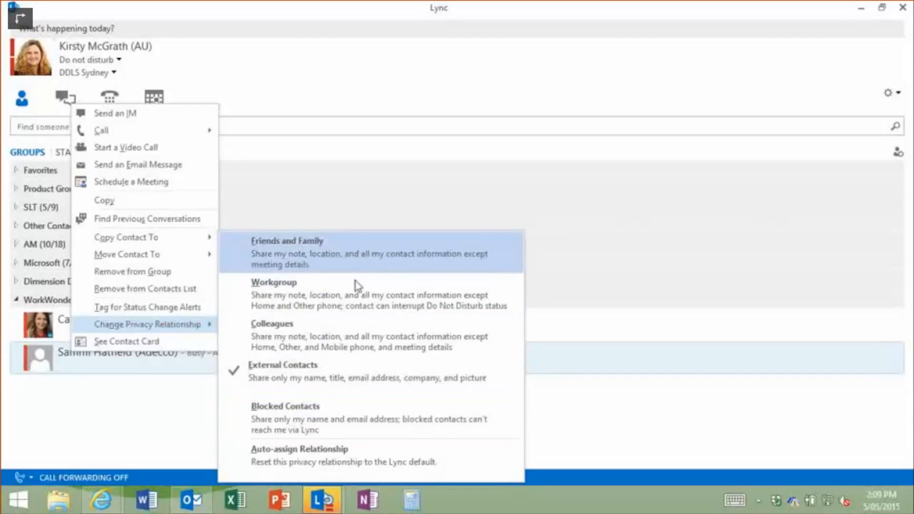
{"action": "left_click", "coordinate": [41, 430]}
{"action": "left_click", "coordinate": [138, 154]}
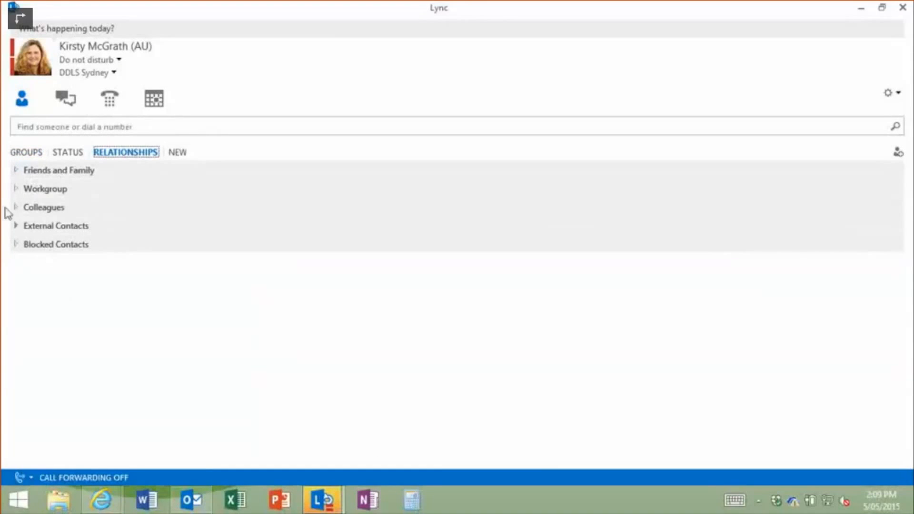
- Check External Contacts and the New view, then return to Groups showing WorkWonders (2/2)
{"action": "left_click", "coordinate": [16, 226]}
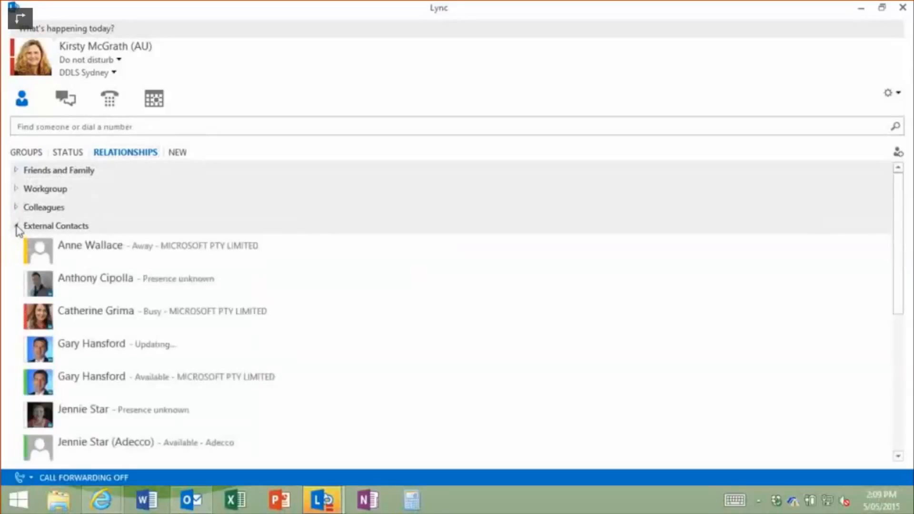
{"action": "left_click", "coordinate": [16, 225]}
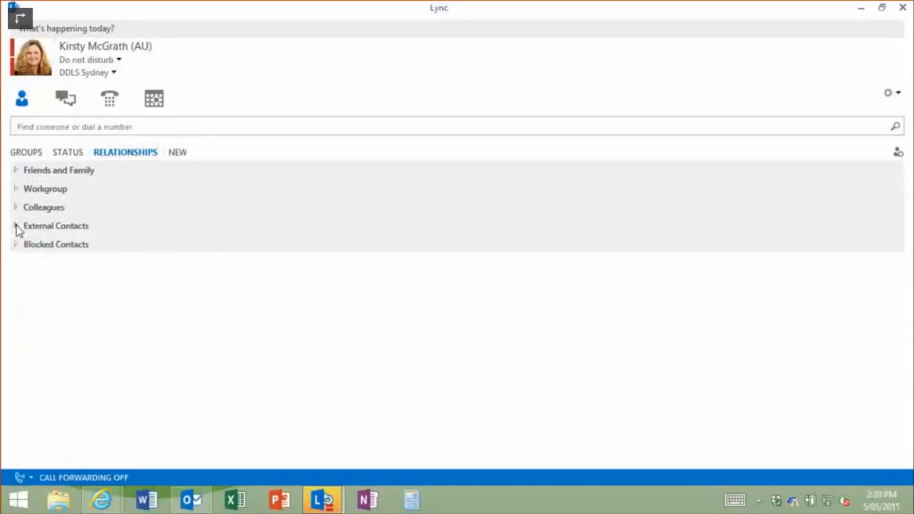
{"action": "left_click", "coordinate": [184, 159]}
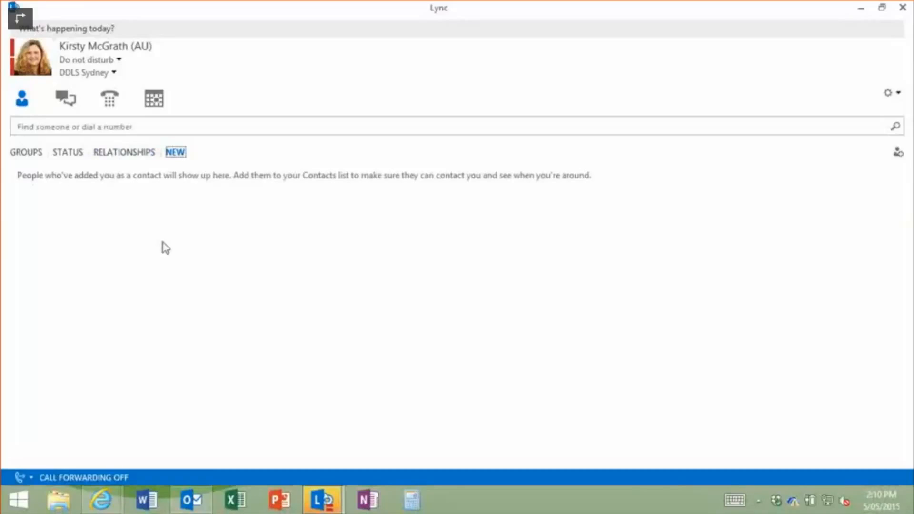
{"action": "left_click", "coordinate": [26, 155]}
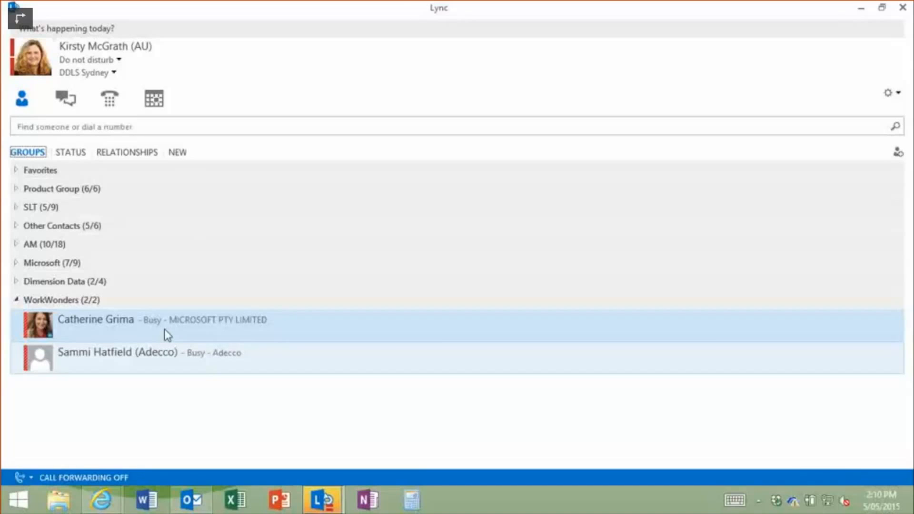
{"action": "left_click", "coordinate": [133, 130]}
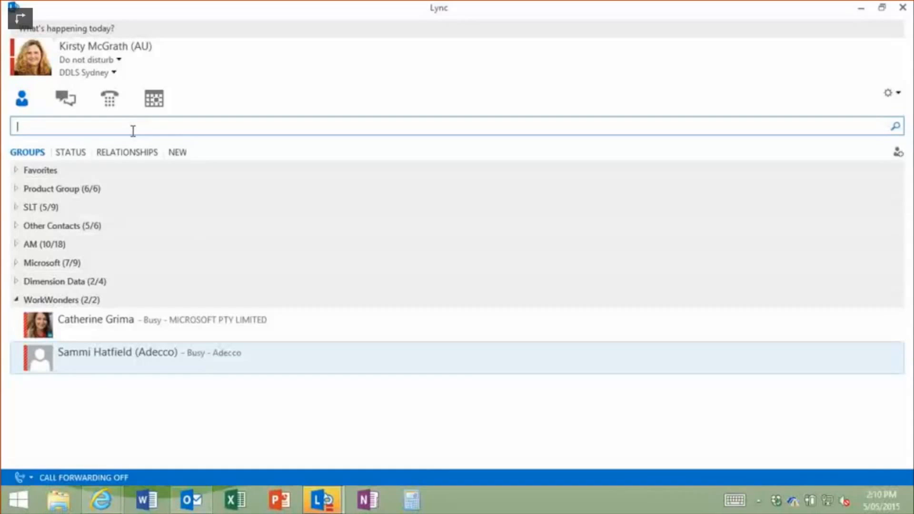
{"action": "type", "text": "architect"}
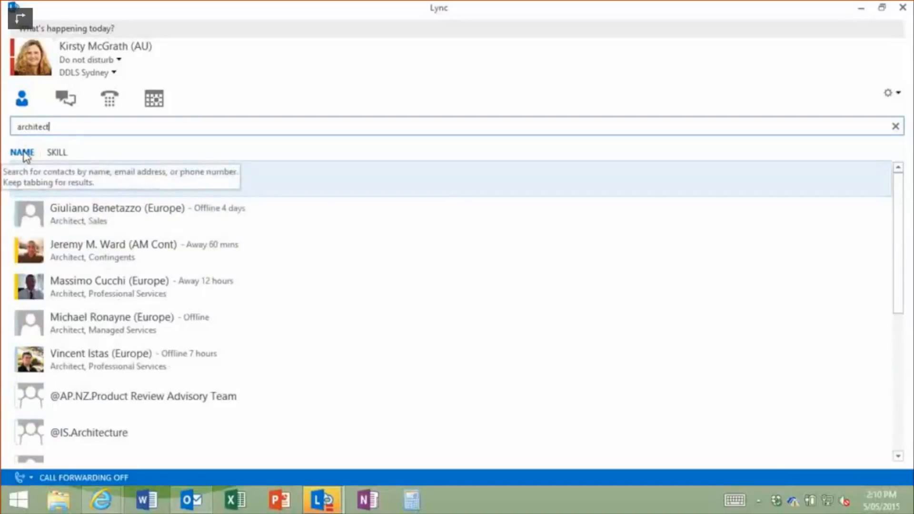
{"action": "left_click", "coordinate": [57, 153]}
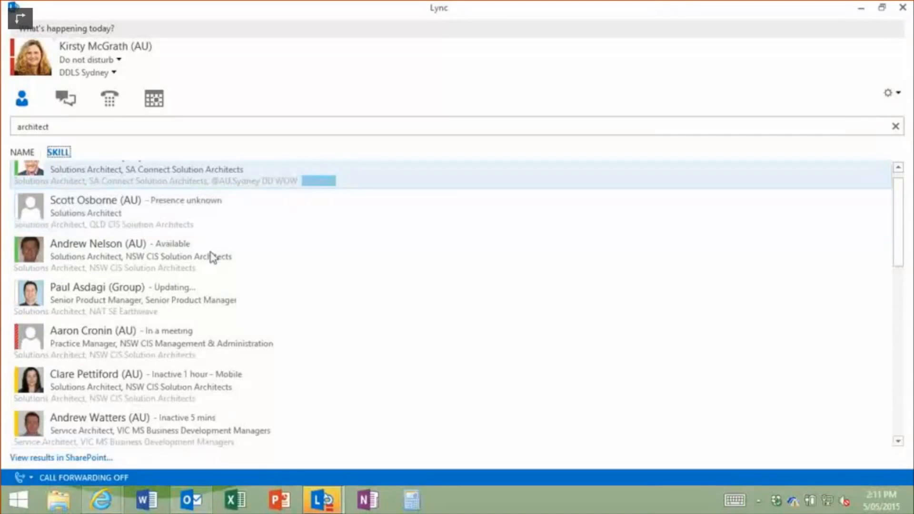
{"action": "left_click", "coordinate": [70, 128]}
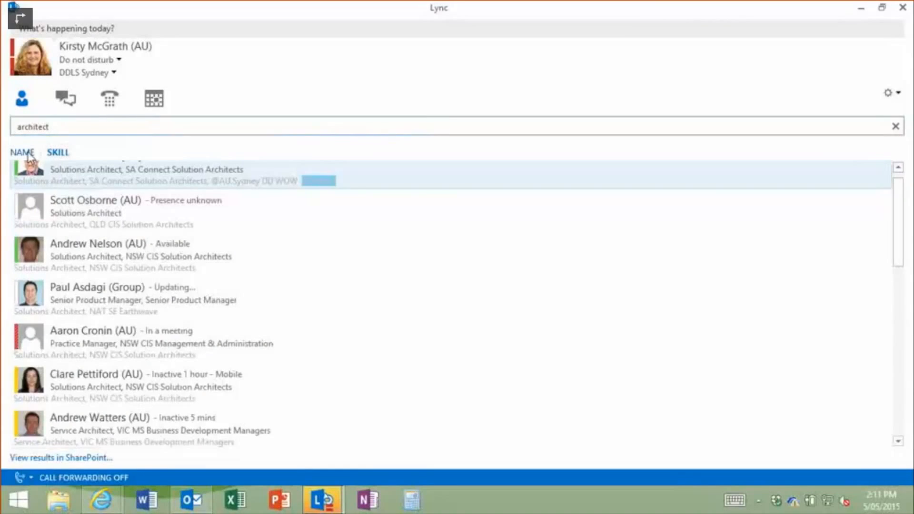
{"action": "left_click", "coordinate": [28, 152]}
{"action": "left_click_drag", "start_coordinate": [75, 130], "coordinate": [5, 123]}
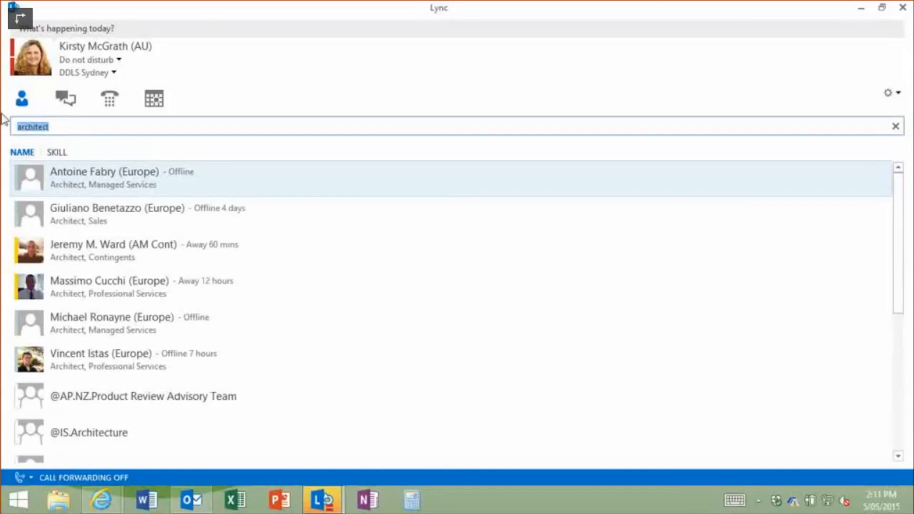
{"action": "key", "text": "BackSpace"}
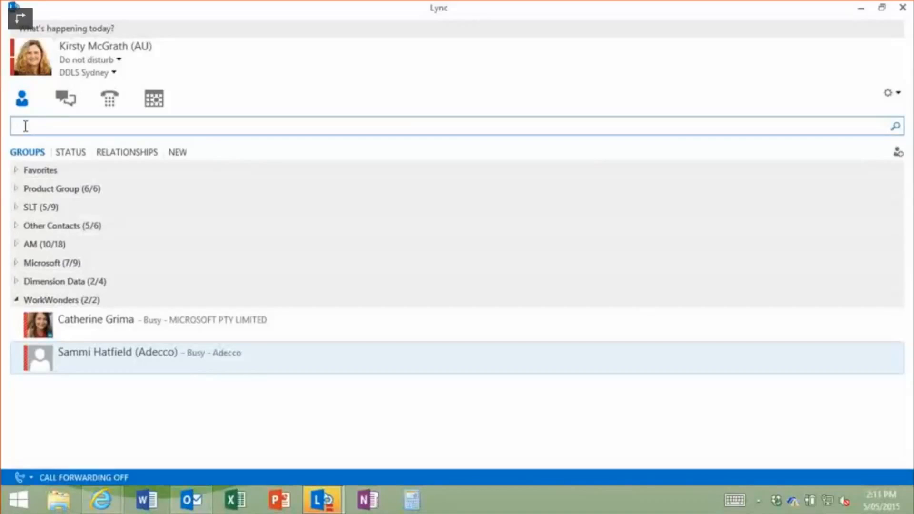
- Expand Favorites and bring up the Copy Contact To group list for the Adecco contact
{"action": "left_click", "coordinate": [14, 170]}
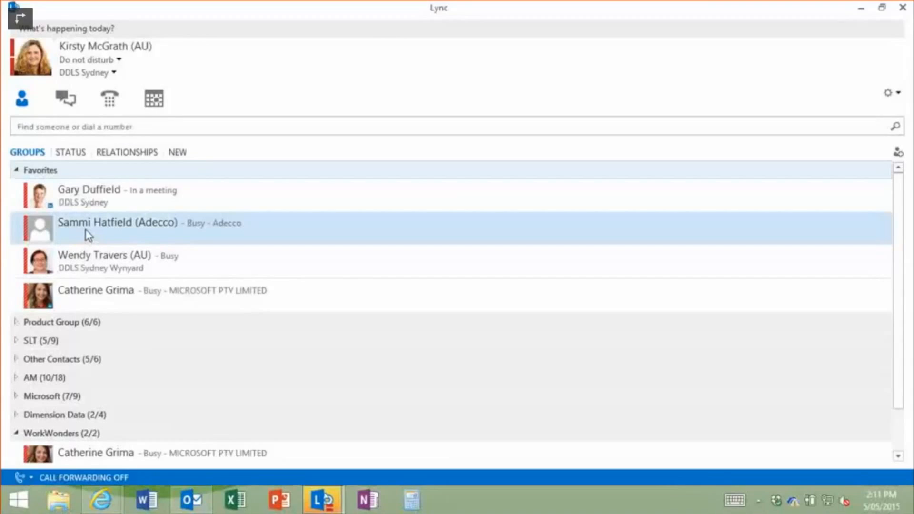
{"action": "right_click", "coordinate": [84, 229]}
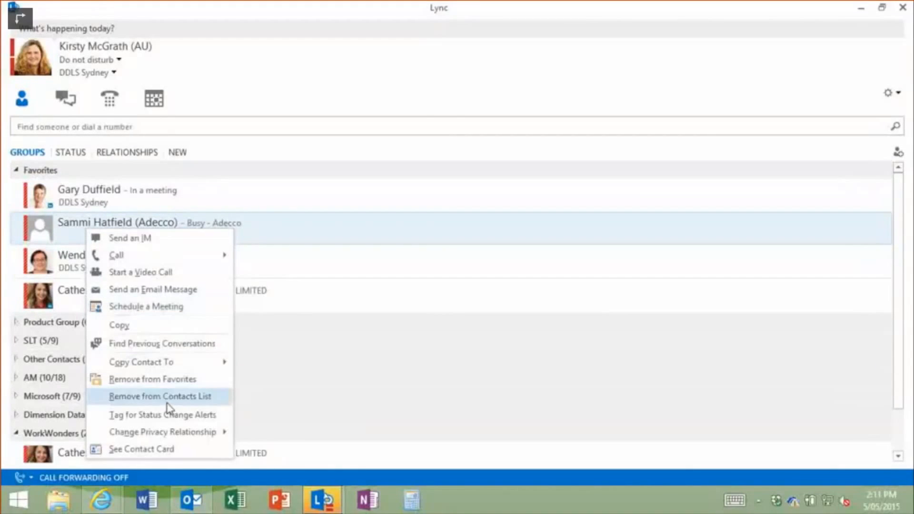
{"action": "mouse_move", "coordinate": [163, 369]}
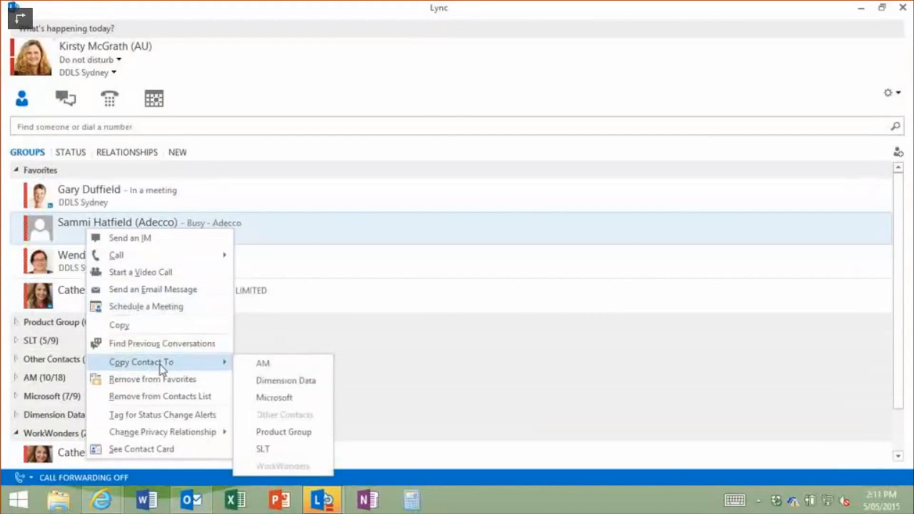